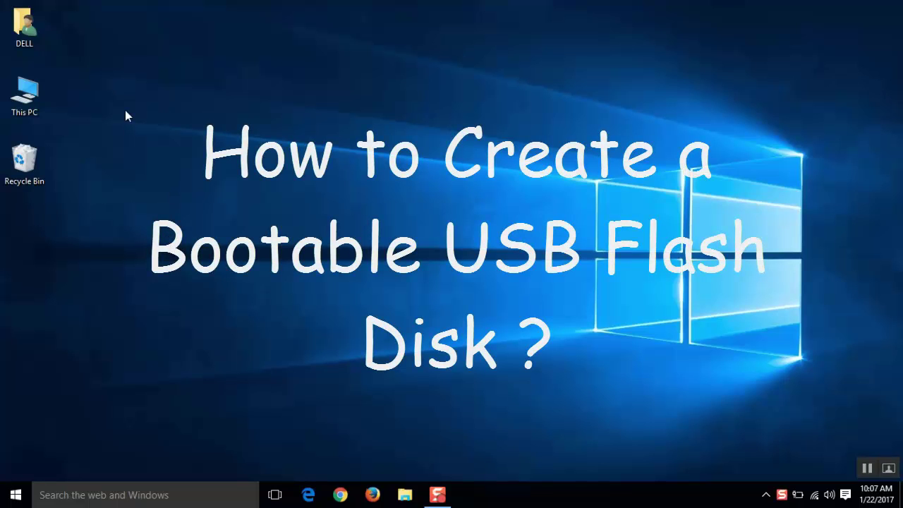
Open This PC to view the drives, including My USB Drive (D:) with 7.41 GB free.
{"action": "double_click", "coordinate": [35, 104]}
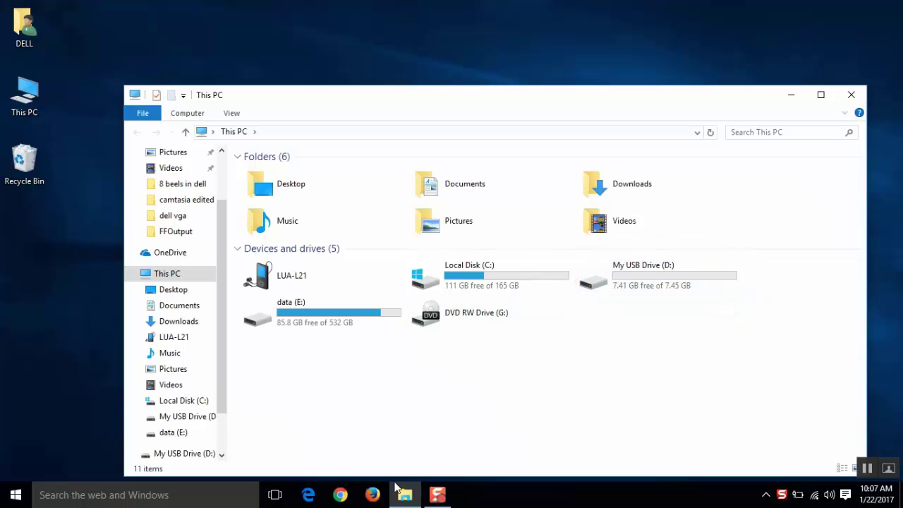
Load Google in Firefox and search for 'bootable usb' using the suggestion list.
{"action": "left_click", "coordinate": [372, 495]}
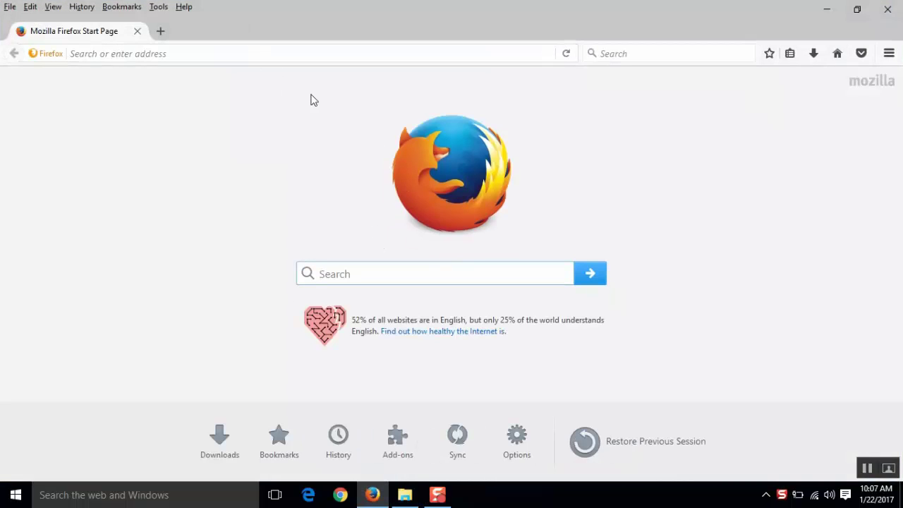
{"action": "left_click", "coordinate": [294, 55]}
{"action": "type", "text": "g"}
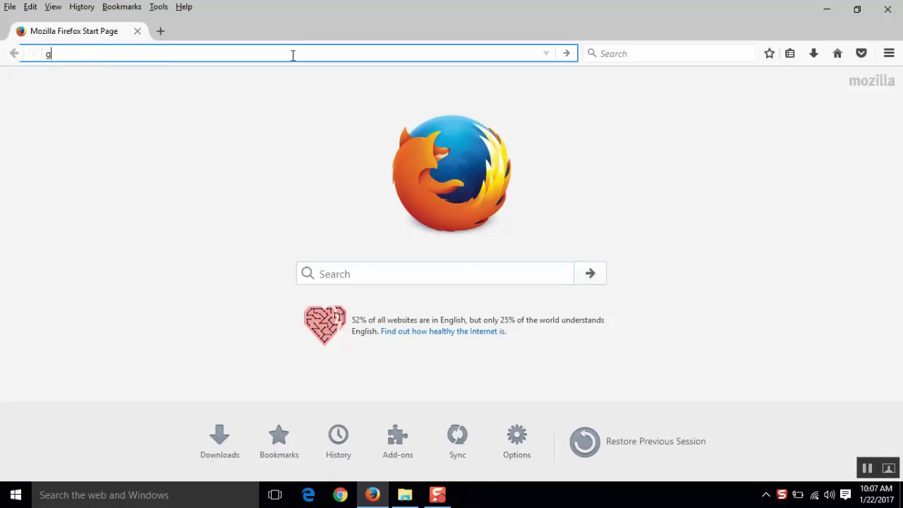
{"action": "type", "text": "oogle.com.kw/?gfe_rd=cr&ei=VVqEWPiZJ6Ws8wekpr3oAw&gws_rd=ssl"}
{"action": "key", "text": "Return"}
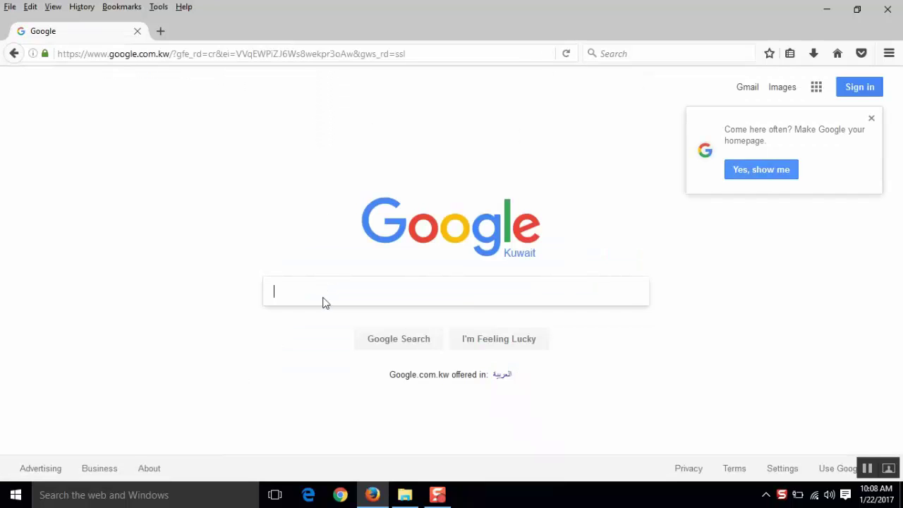
{"action": "type", "text": "boota"}
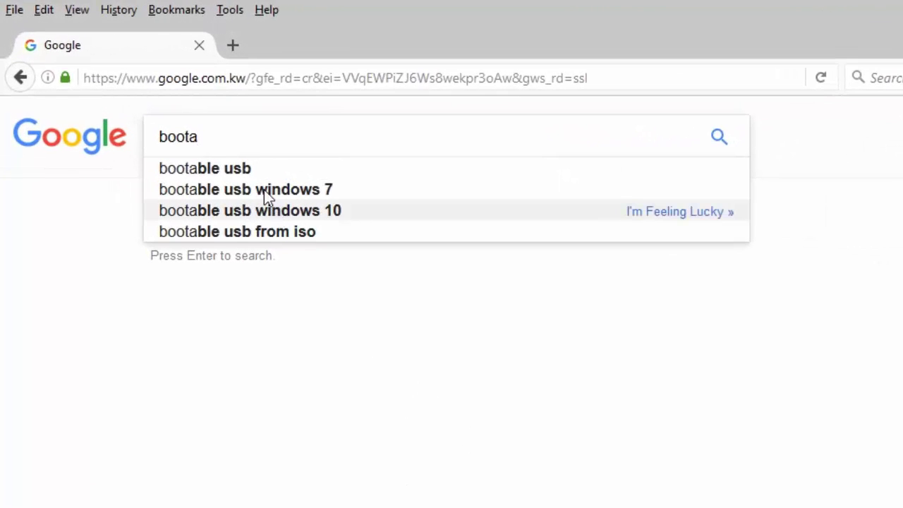
{"action": "mouse_move", "coordinate": [204, 169]}
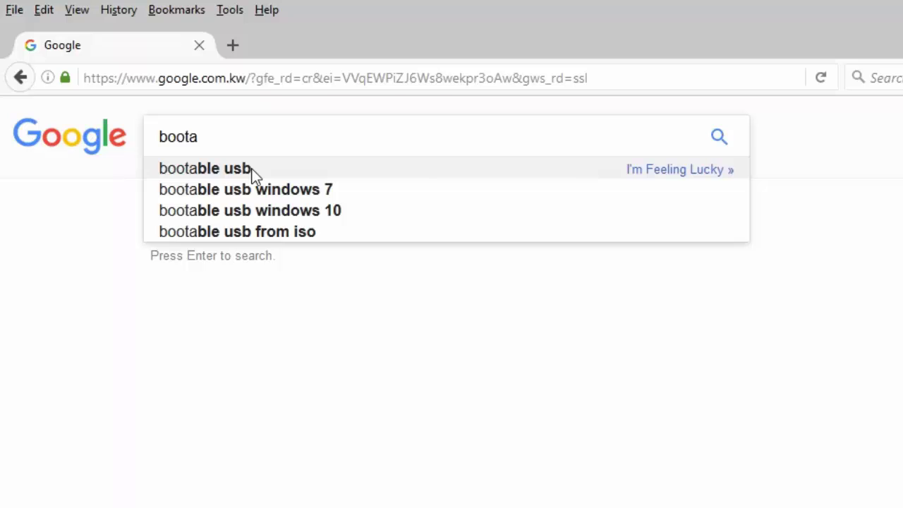
{"action": "type", "text": "ble"}
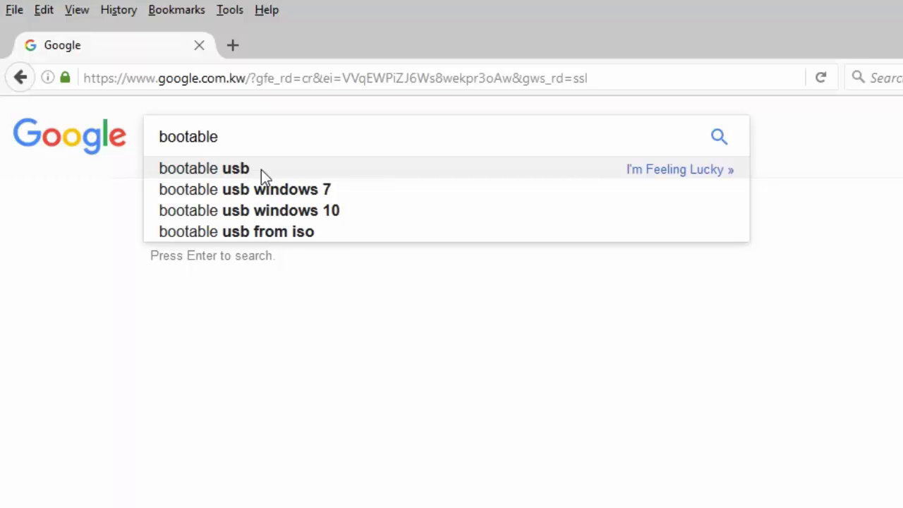
{"action": "left_click", "coordinate": [237, 172]}
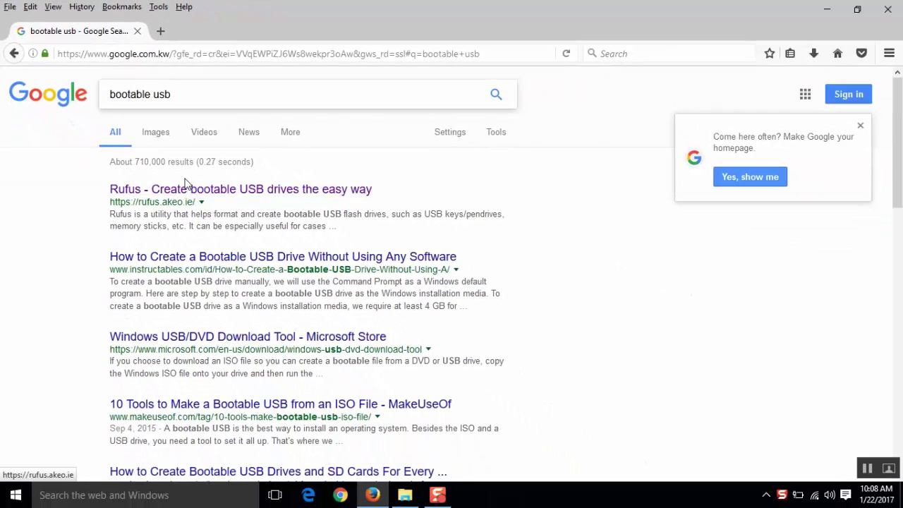
Open the Rufus result and scroll to the Download section offering Rufus 2.11 (916 KB).
{"action": "left_click", "coordinate": [182, 191]}
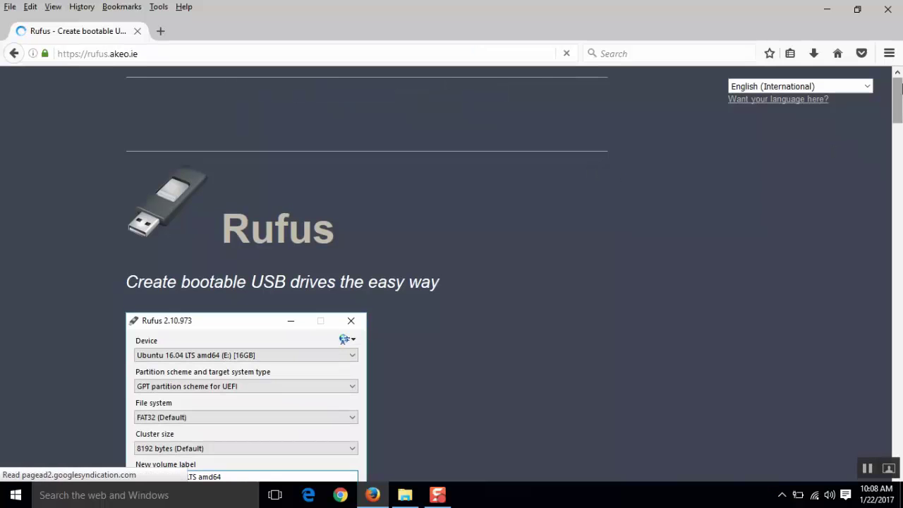
{"action": "left_click_drag", "start_coordinate": [898, 97], "coordinate": [898, 169]}
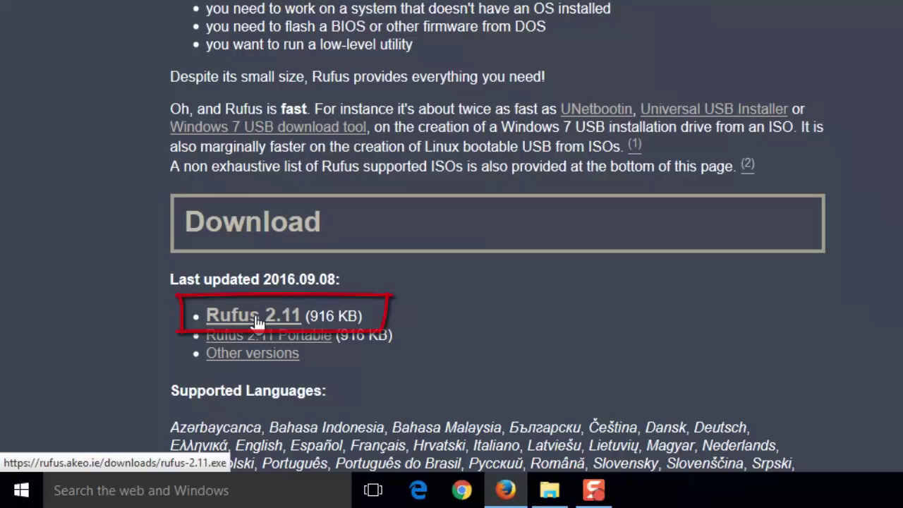
Download rufus-2.11.exe through Internet Download Manager and dismiss the completion notice.
{"action": "left_click", "coordinate": [256, 319]}
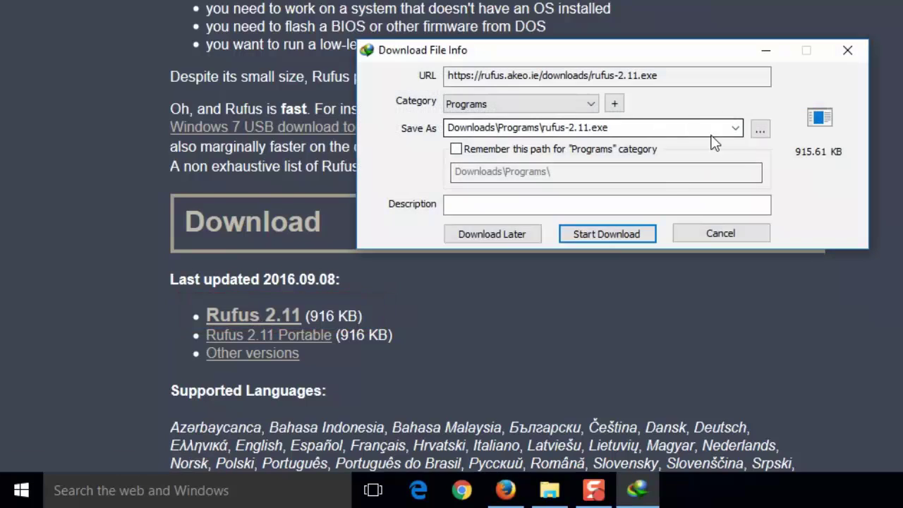
{"action": "left_click", "coordinate": [620, 235]}
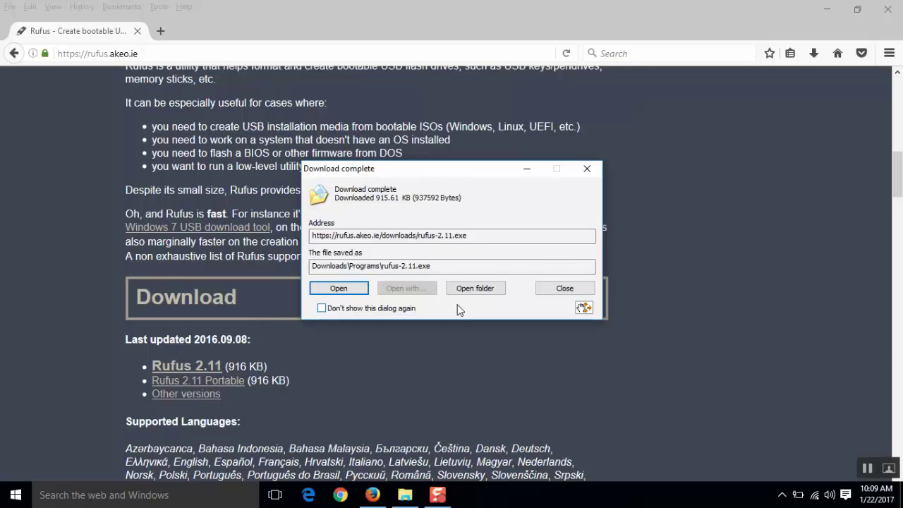
{"action": "left_click", "coordinate": [569, 298]}
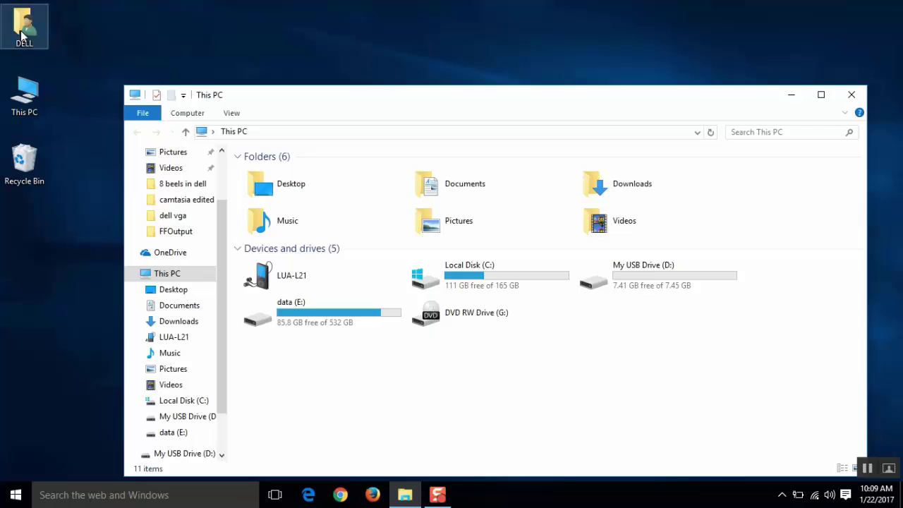
Navigate DELL > Downloads > Programs to reach the downloaded rufus-2.11 application.
{"action": "double_click", "coordinate": [22, 32]}
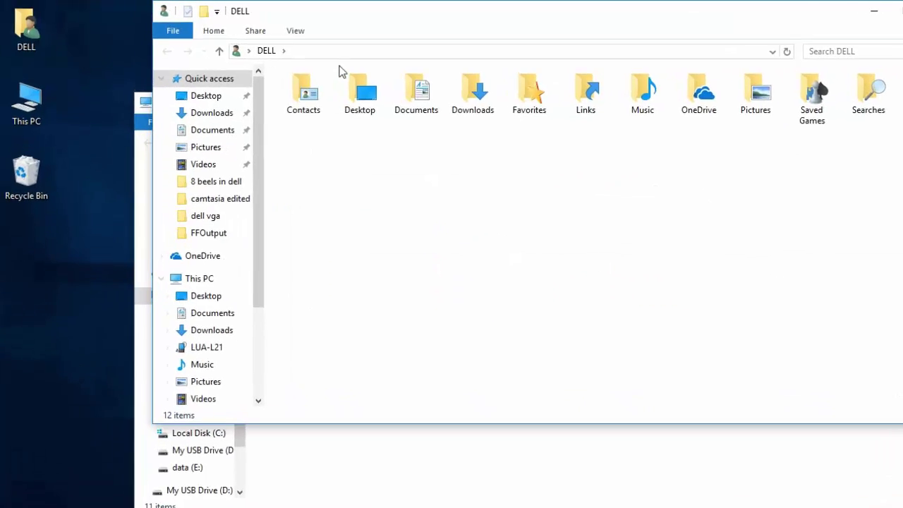
{"action": "double_click", "coordinate": [437, 89]}
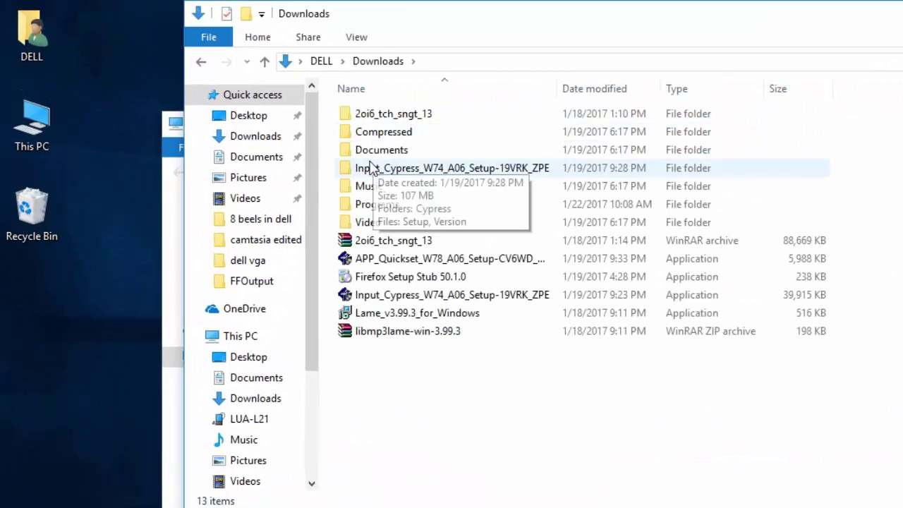
{"action": "double_click", "coordinate": [365, 211]}
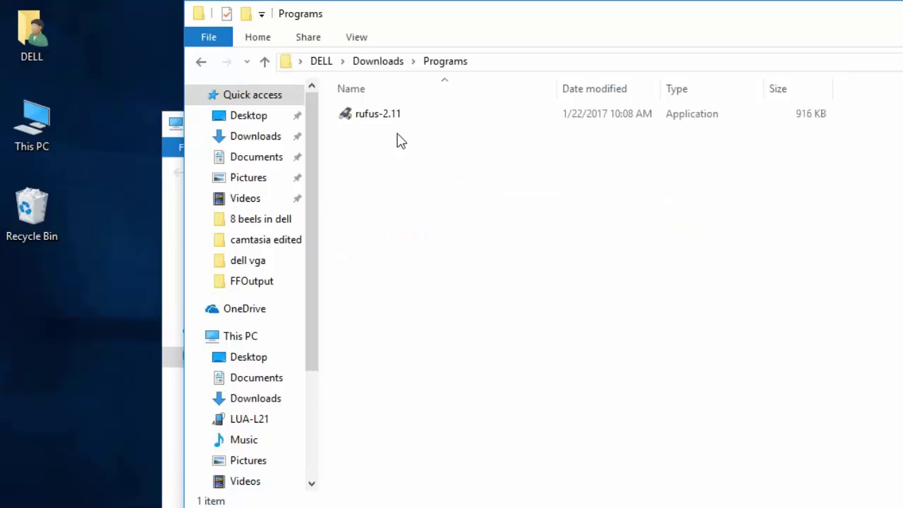
Launch rufus-2.11 and review the cluster size and file system options, keeping NTFS.
{"action": "double_click", "coordinate": [363, 120]}
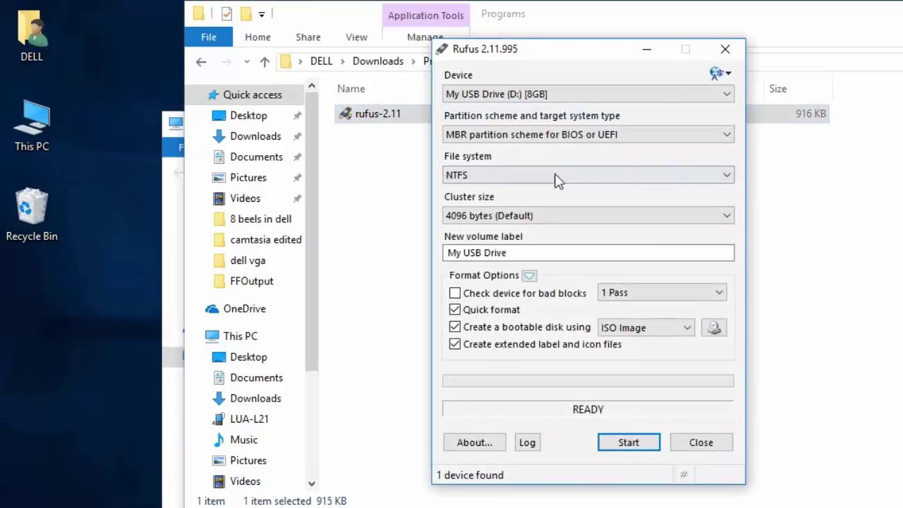
{"action": "left_click", "coordinate": [690, 218]}
{"action": "left_click", "coordinate": [589, 252]}
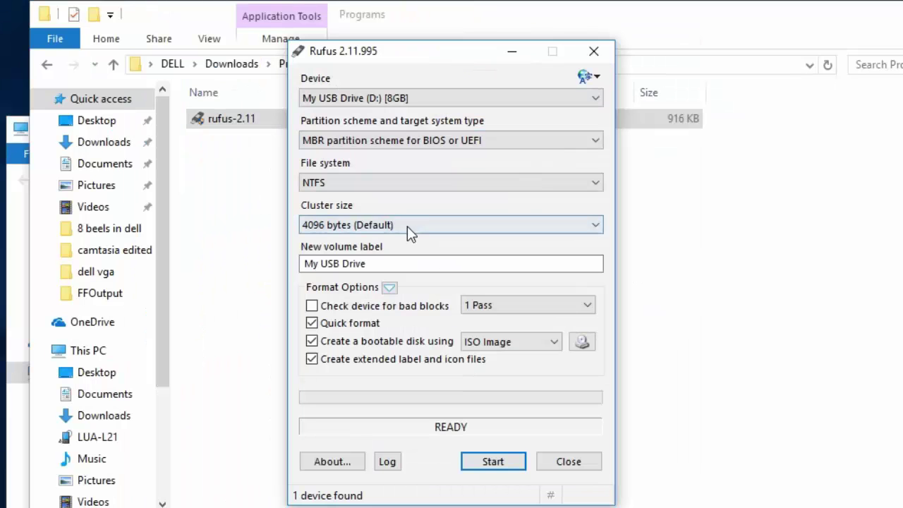
{"action": "left_click", "coordinate": [599, 183]}
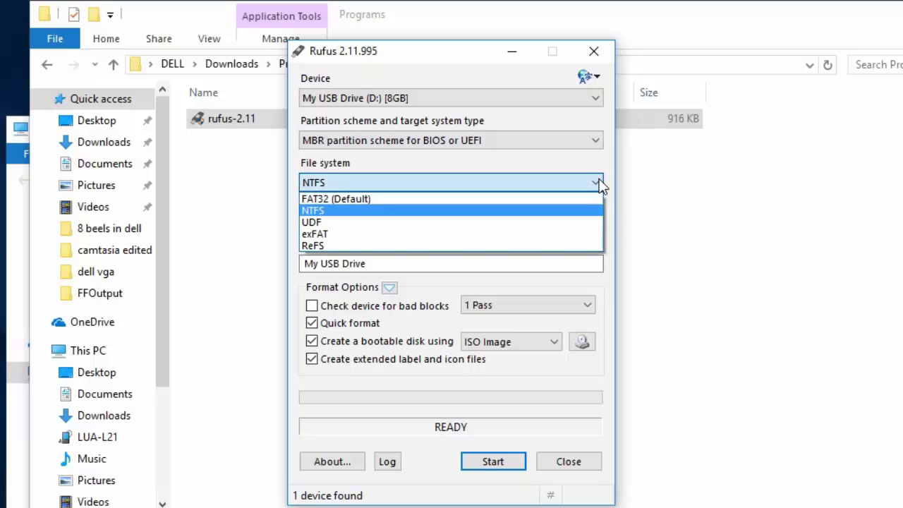
{"action": "left_click", "coordinate": [466, 221]}
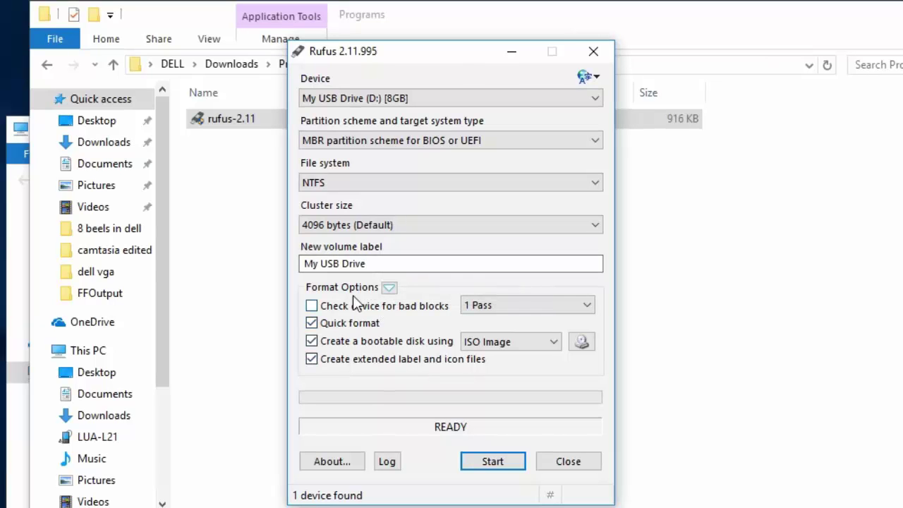
Select the volume label text and enable a bootable disk created from an ISO Image.
{"action": "left_click", "coordinate": [385, 262]}
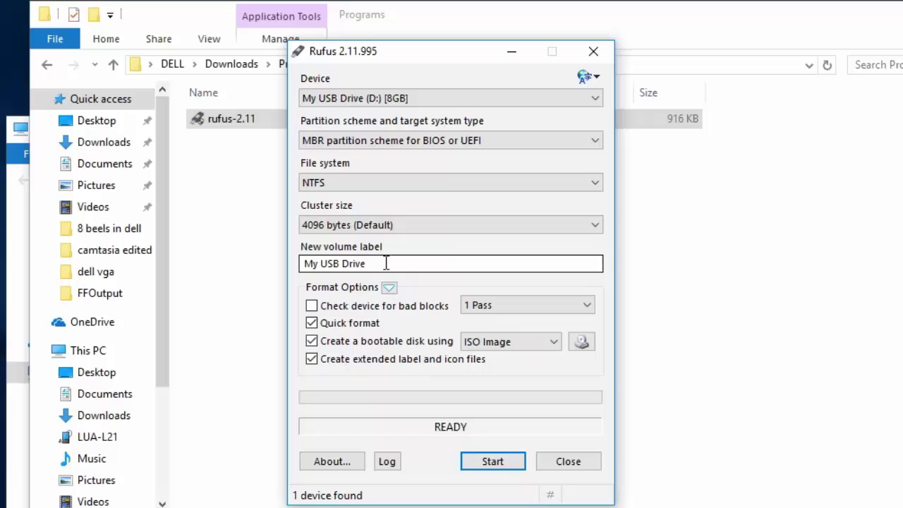
{"action": "left_click_drag", "start_coordinate": [386, 263], "coordinate": [259, 273]}
{"action": "key", "text": "End"}
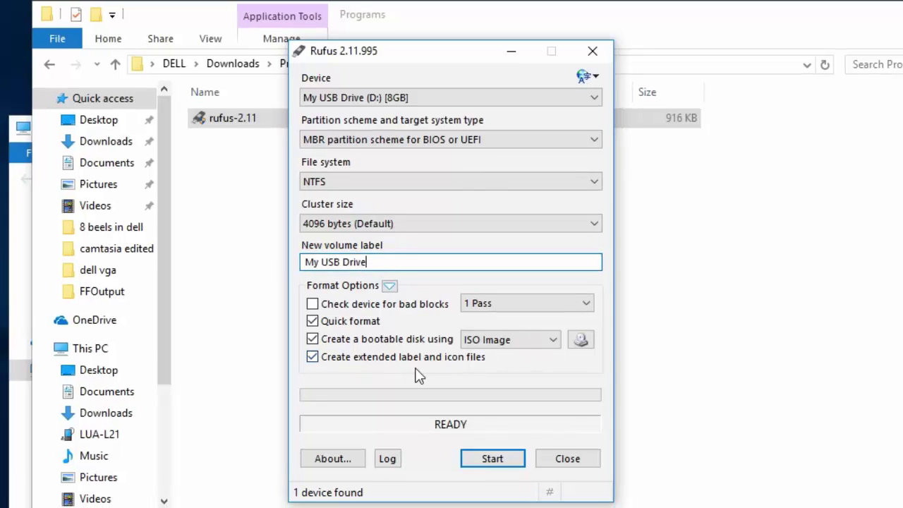
{"action": "left_click", "coordinate": [312, 338]}
{"action": "left_click", "coordinate": [551, 339]}
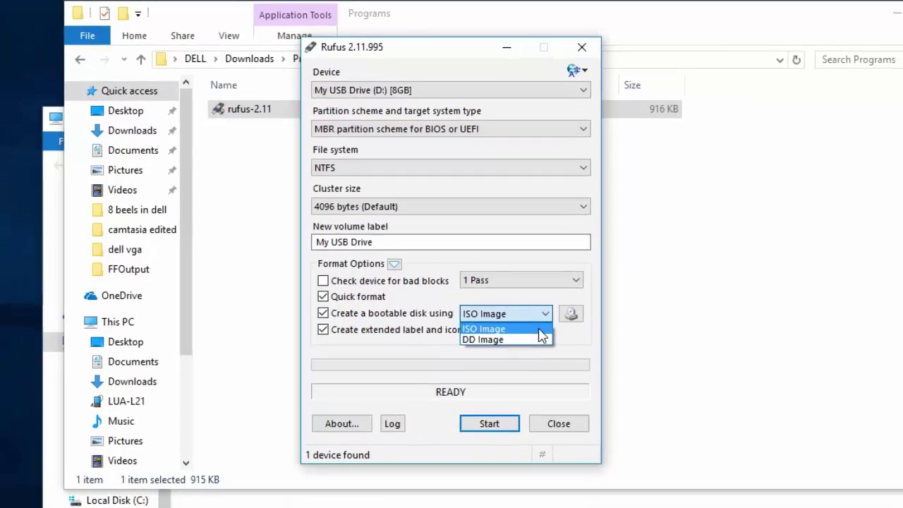
{"action": "left_click", "coordinate": [542, 336]}
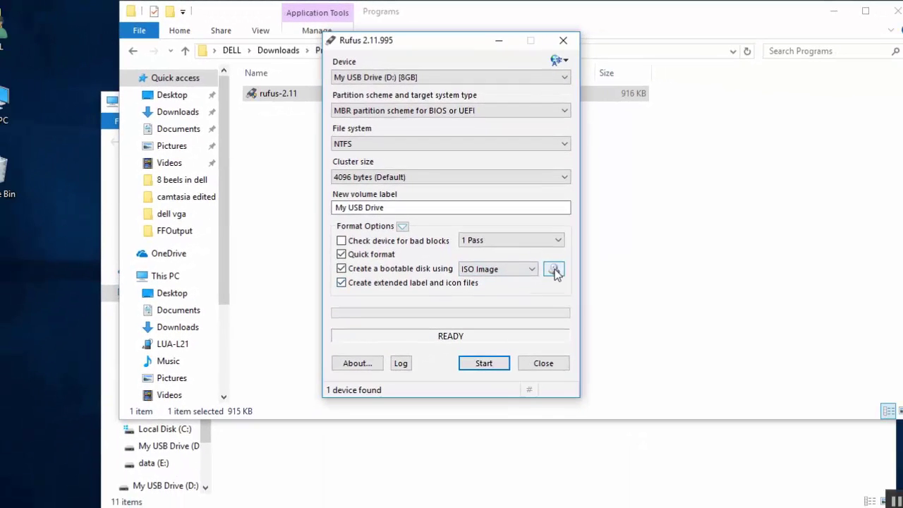
Browse to data (E:) and load the Windows 10 Pro 1511 ISO into Rufus.
{"action": "left_click", "coordinate": [555, 269]}
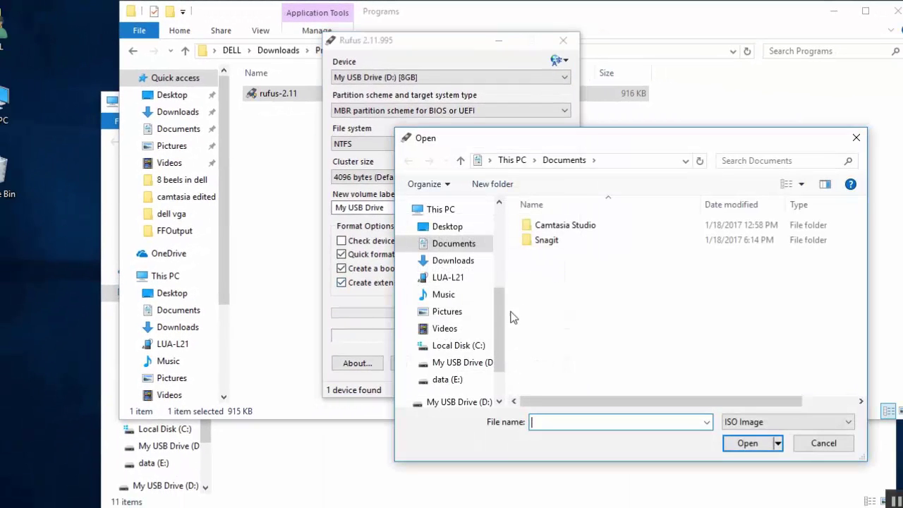
{"action": "scroll", "coordinate": [504, 335], "scroll_direction": "up", "scroll_amount": 1}
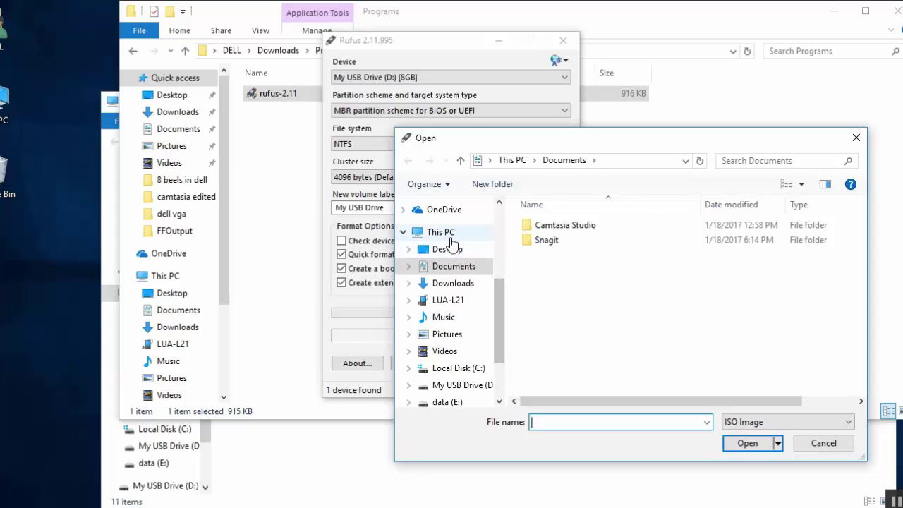
{"action": "left_click", "coordinate": [450, 240]}
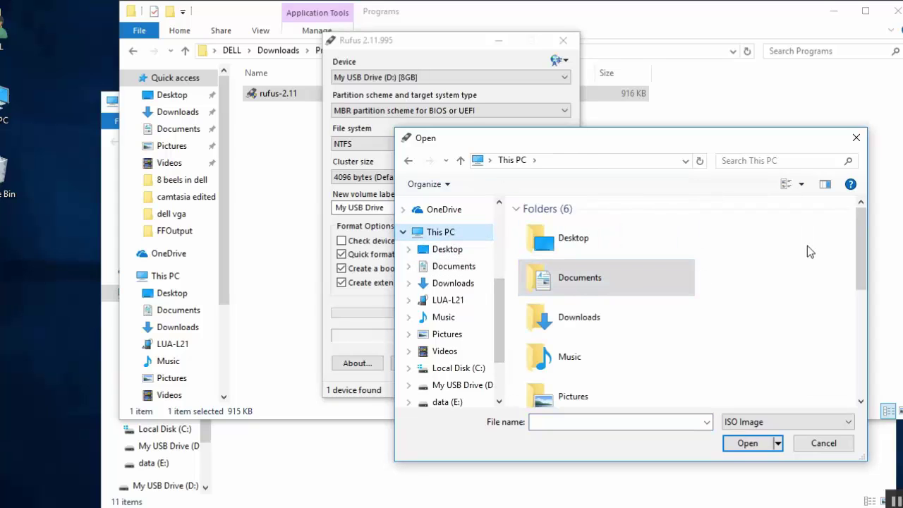
{"action": "left_click_drag", "start_coordinate": [861, 235], "coordinate": [855, 338]}
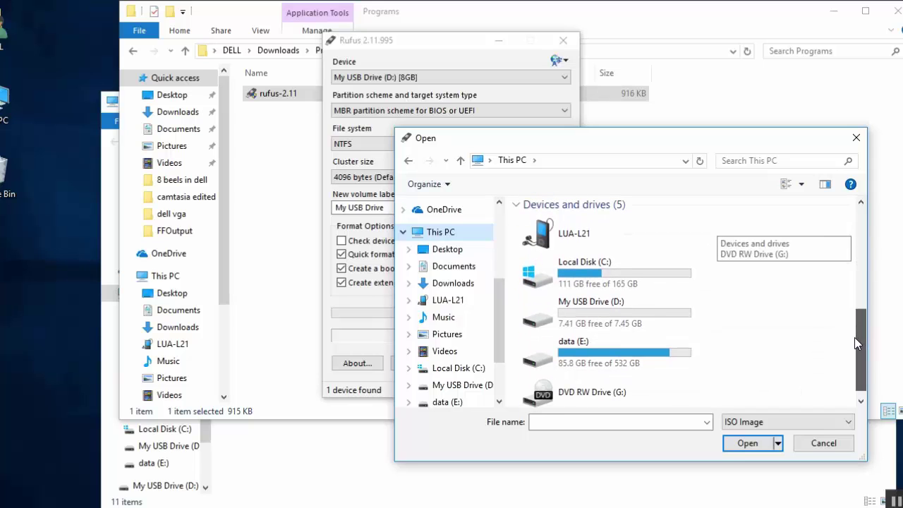
{"action": "double_click", "coordinate": [561, 353]}
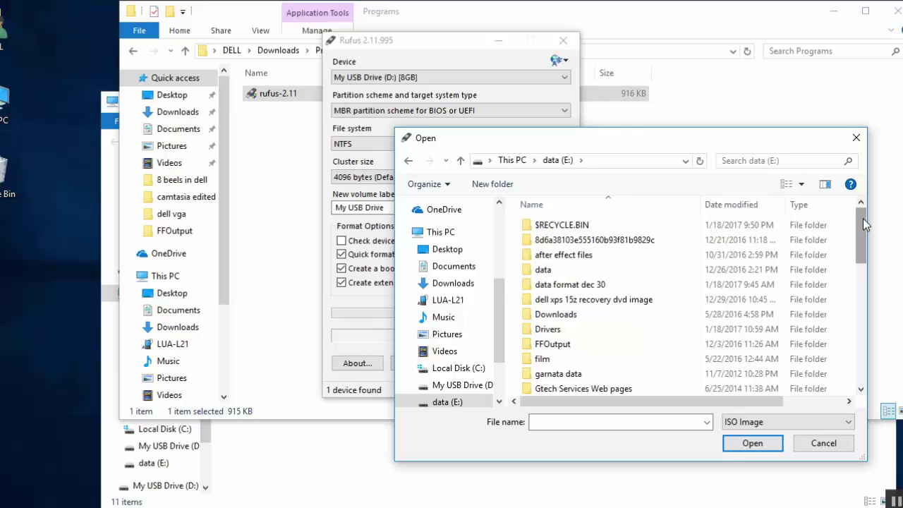
{"action": "left_click_drag", "start_coordinate": [863, 218], "coordinate": [859, 349]}
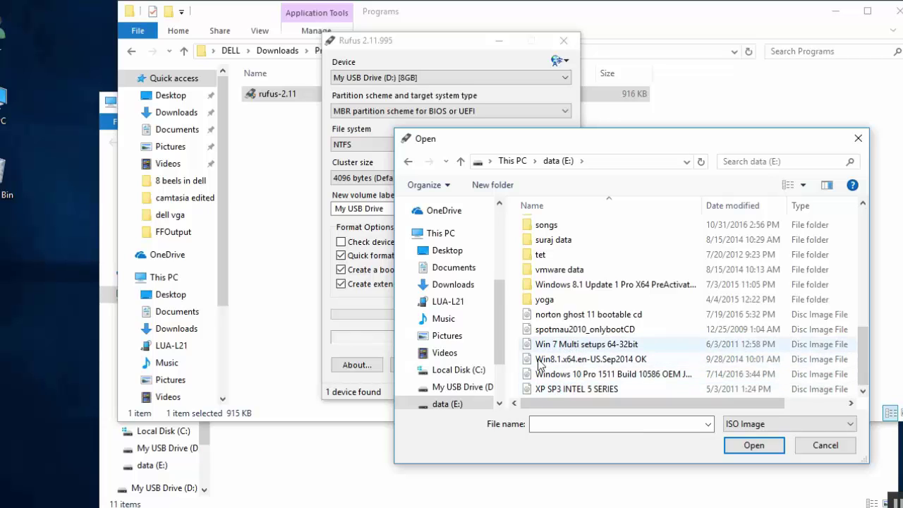
{"action": "left_click", "coordinate": [565, 374]}
{"action": "left_click", "coordinate": [750, 448]}
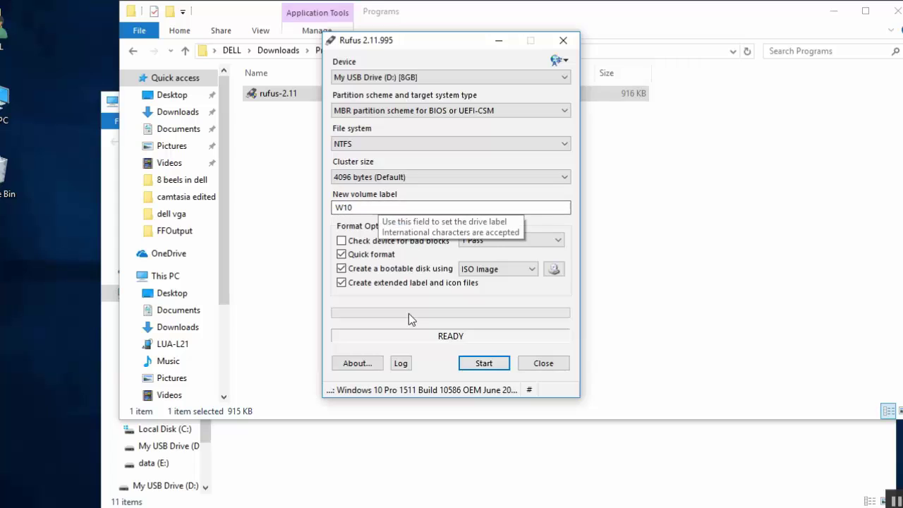
Start writing the Windows 10 ISO to the USB drive and confirm the data-erase warning.
{"action": "left_click", "coordinate": [484, 364]}
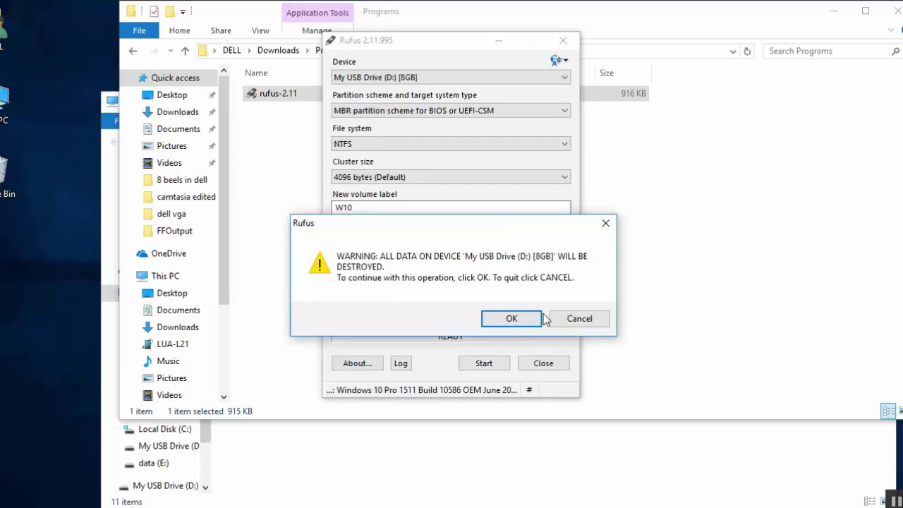
{"action": "left_click", "coordinate": [514, 318]}
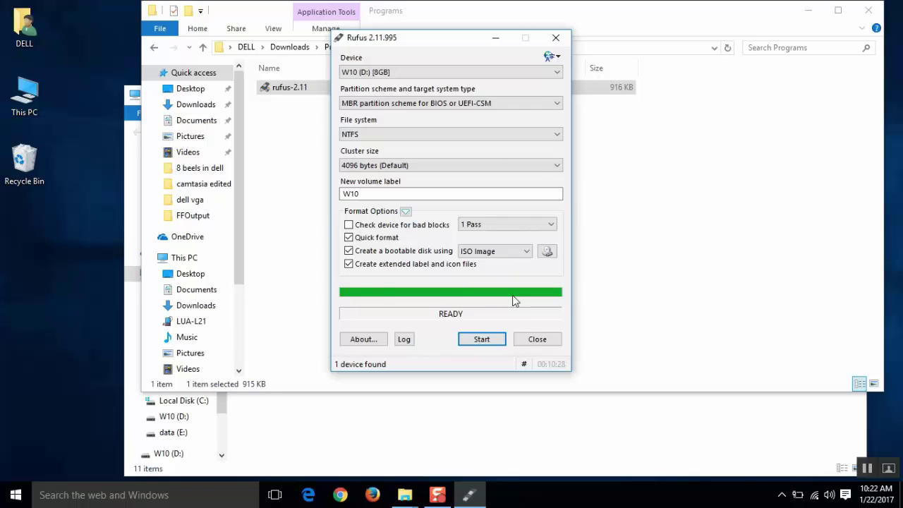
Close Rufus and the Programs window, check the setup files on W10 (D:), then close Explorer.
{"action": "left_click", "coordinate": [537, 339]}
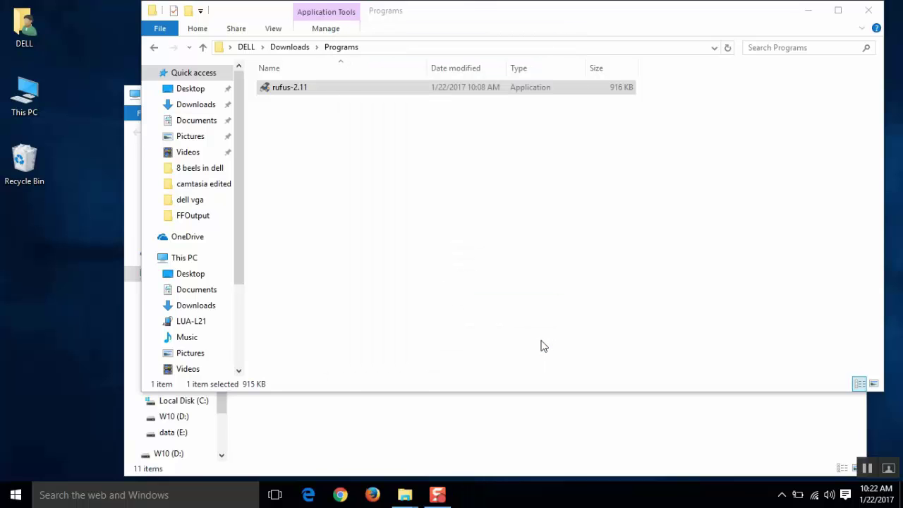
{"action": "left_click", "coordinate": [869, 12]}
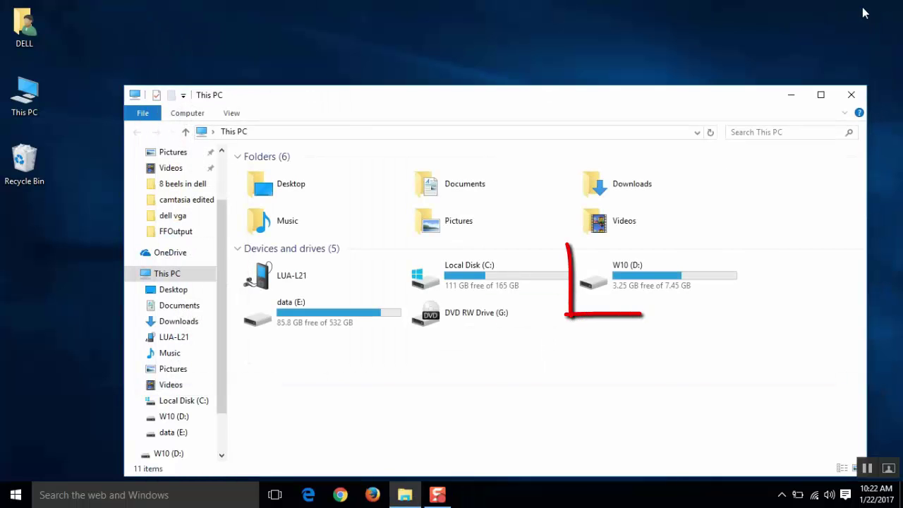
{"action": "double_click", "coordinate": [640, 299]}
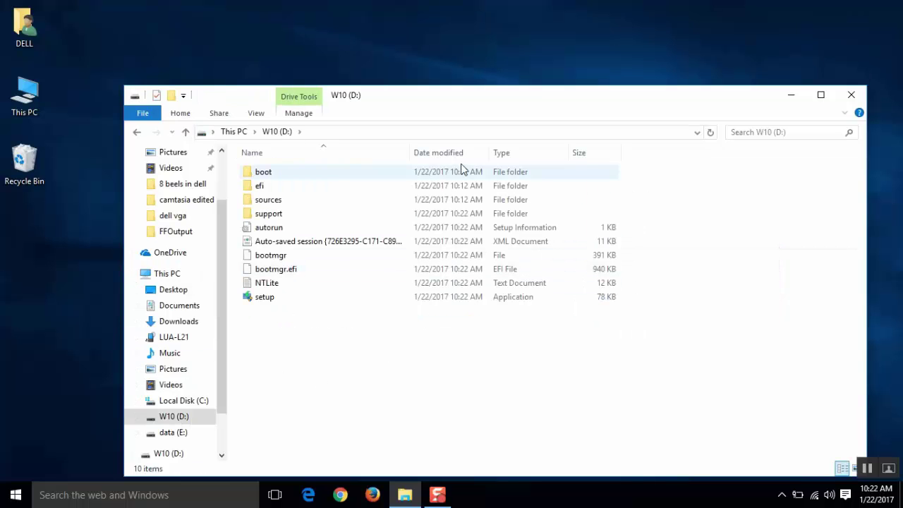
{"action": "left_click", "coordinate": [852, 97]}
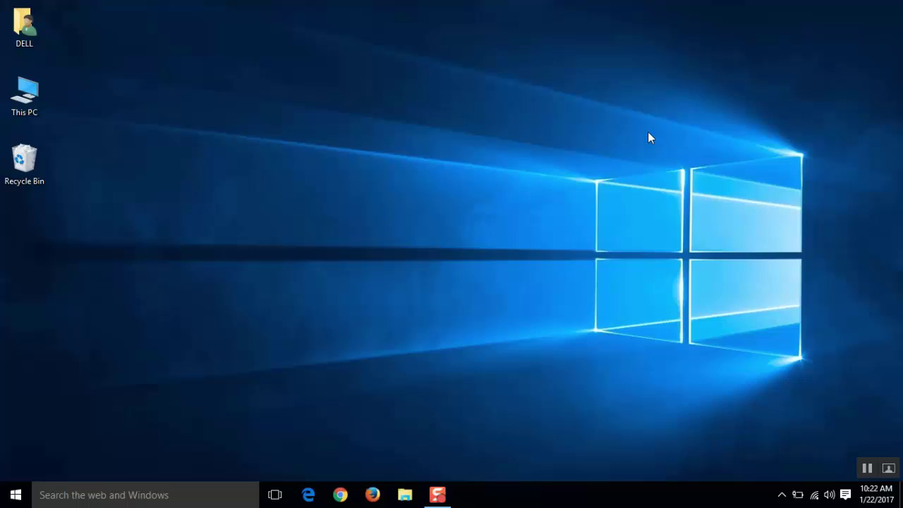